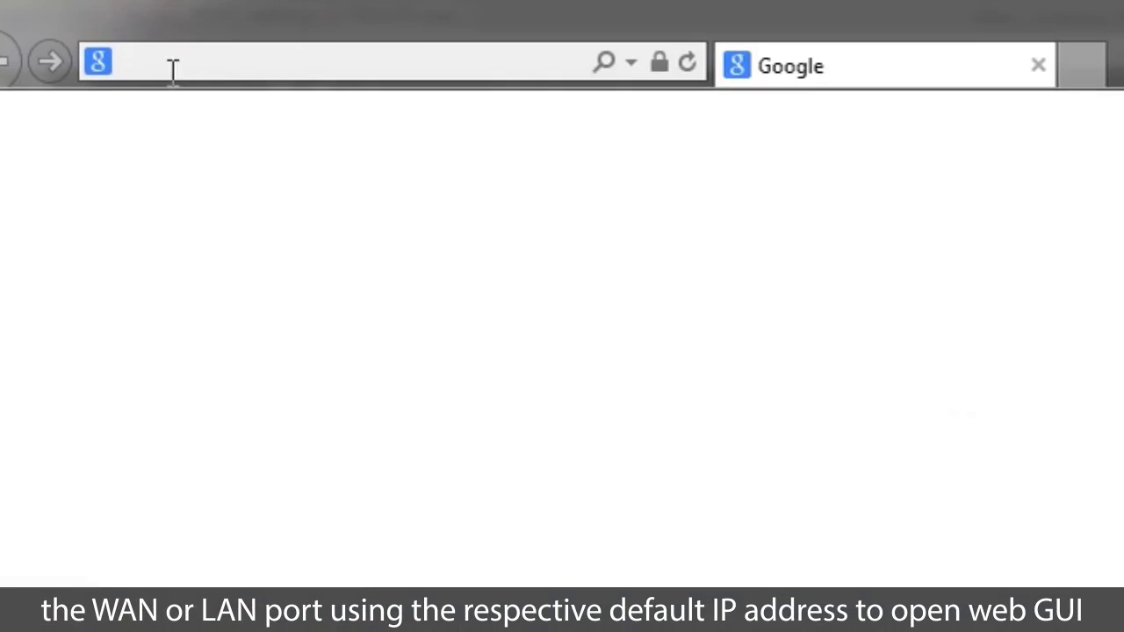
# - Load the router's web GUI at 192.168.1.1 in Internet Explorer
pyautogui.click(171, 68)
pyautogui.write('192.168')
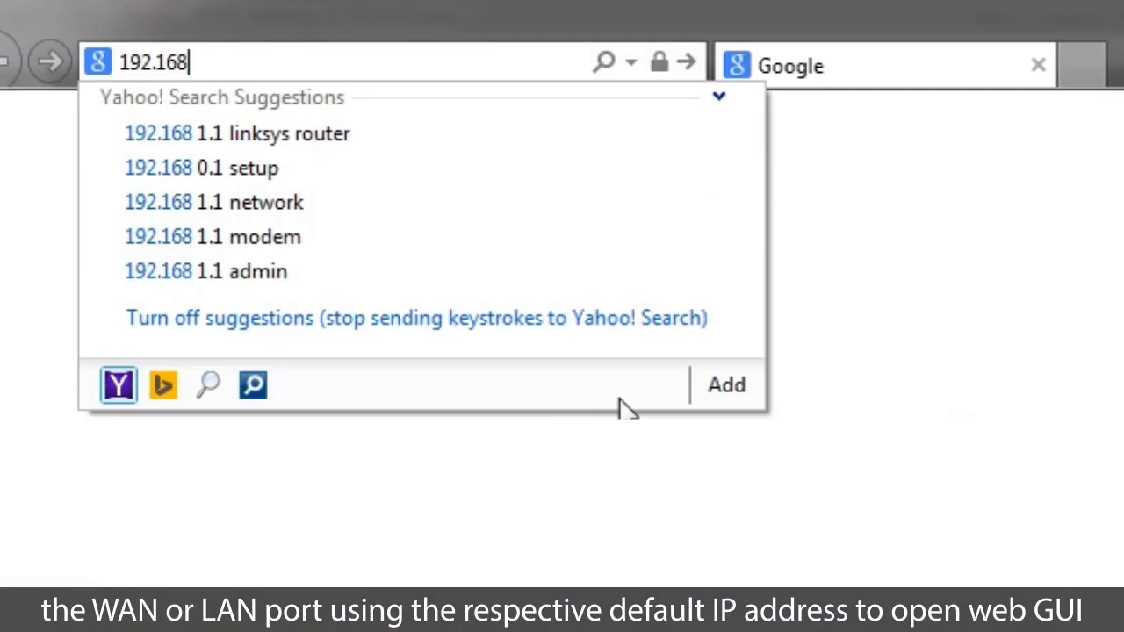
pyautogui.write('.1.1')
pyautogui.press('Return')
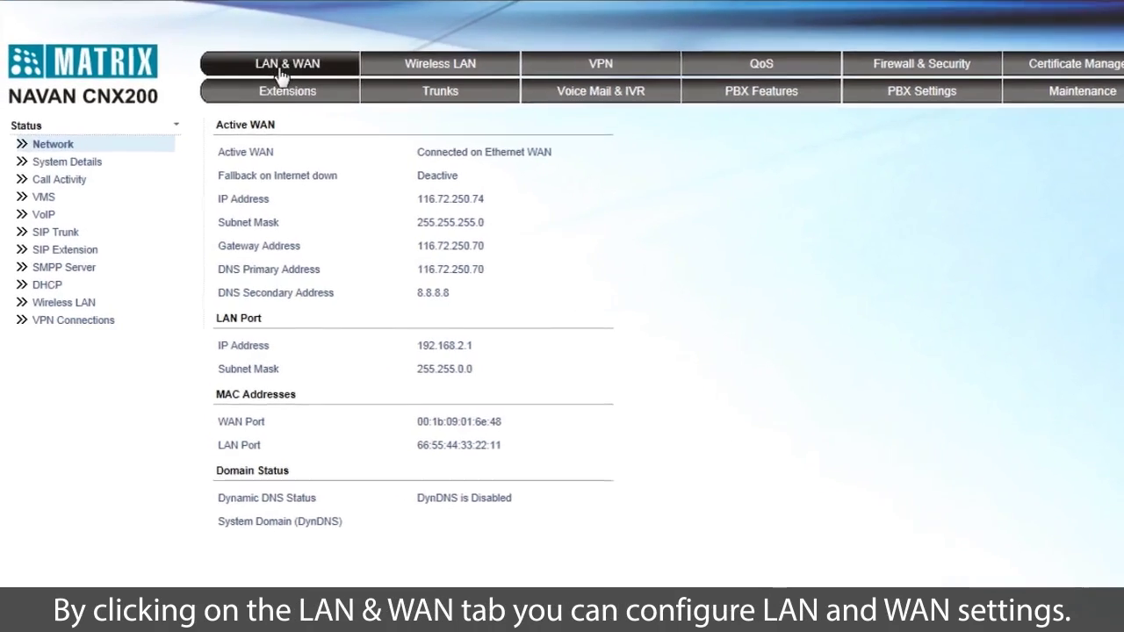
# - In LAN & WAN, try the Ethernet WAN types DHCP, PPPoE and Static, ending on DHCP
pyautogui.click(329, 42)
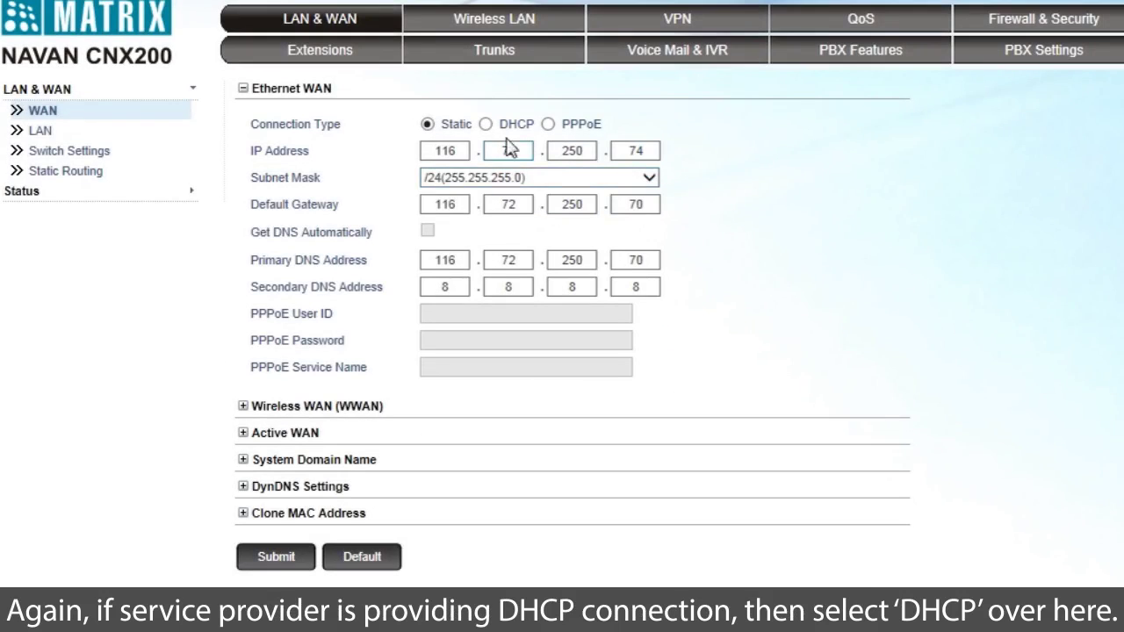
pyautogui.click(485, 125)
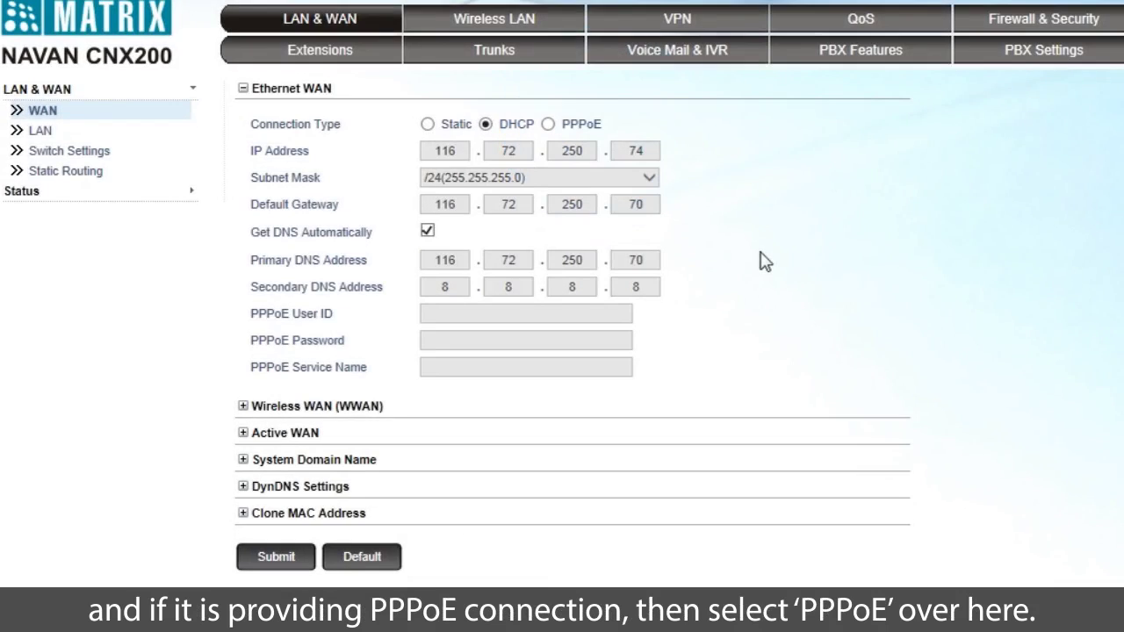
pyautogui.click(548, 123)
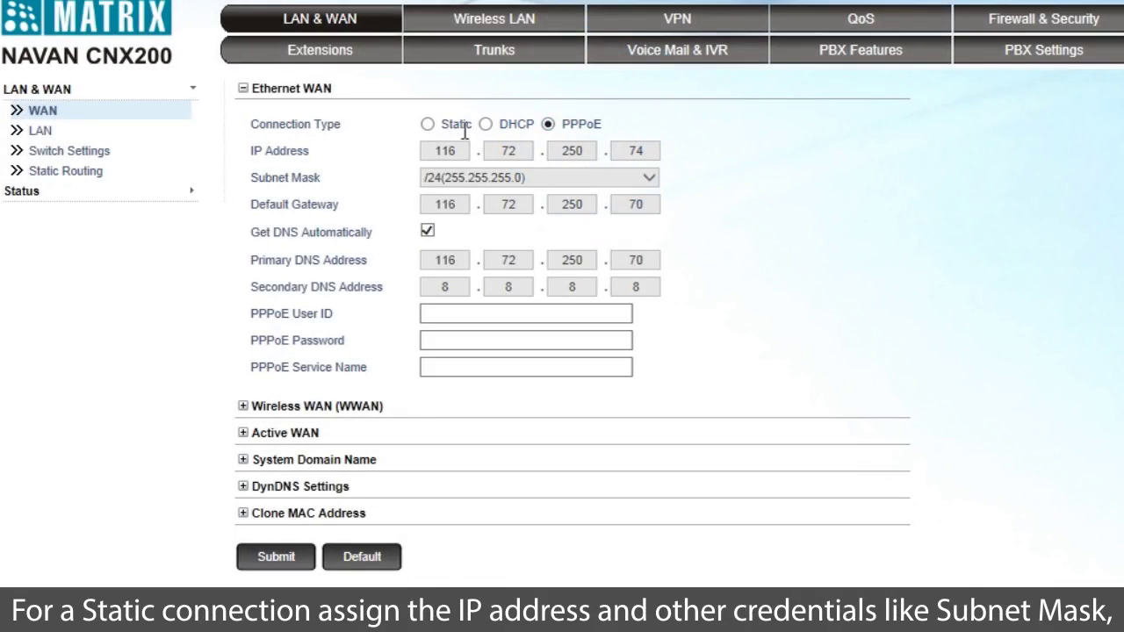
pyautogui.click(428, 124)
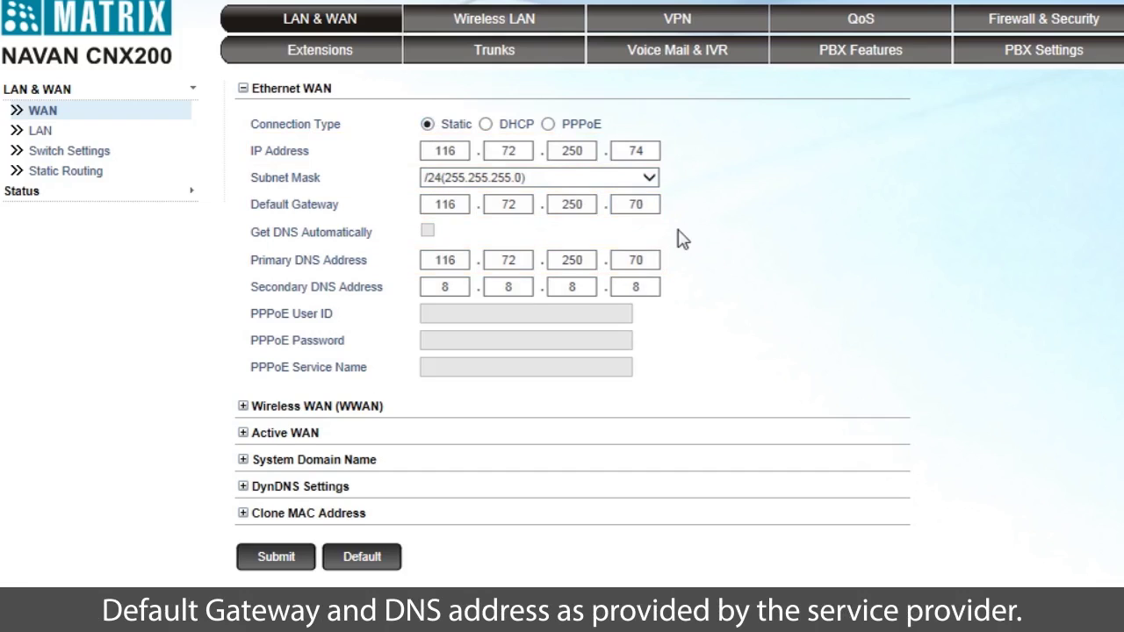
pyautogui.click(486, 125)
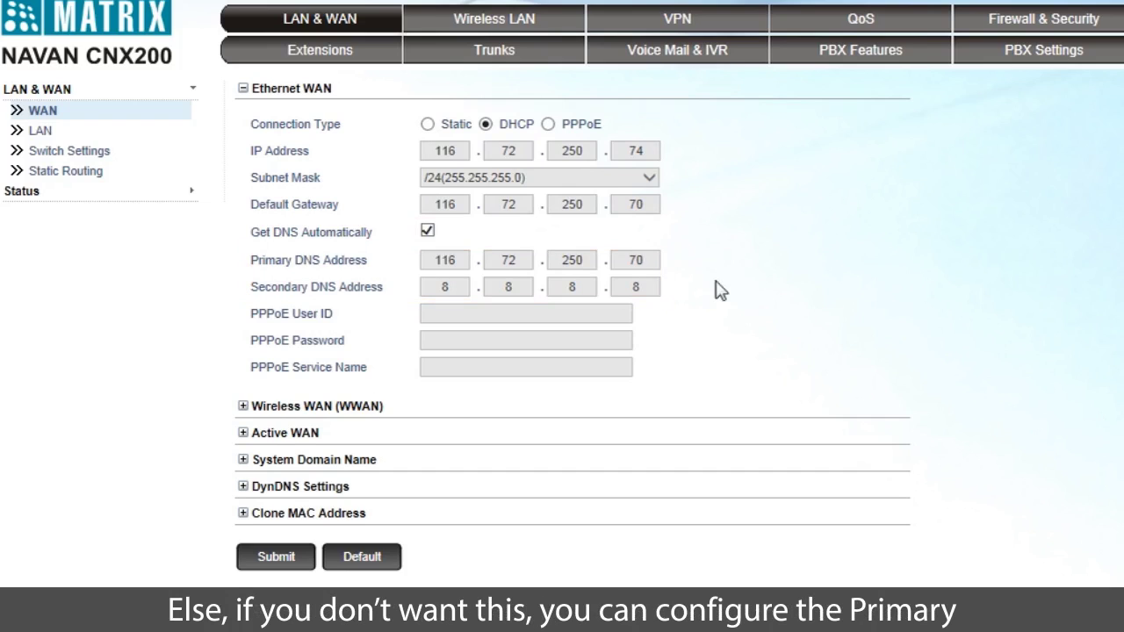
# - Set manual DNS 116.72.250.70 and 8.8.8, then switch Ethernet WAN to PPPoE
pyautogui.click(428, 232)
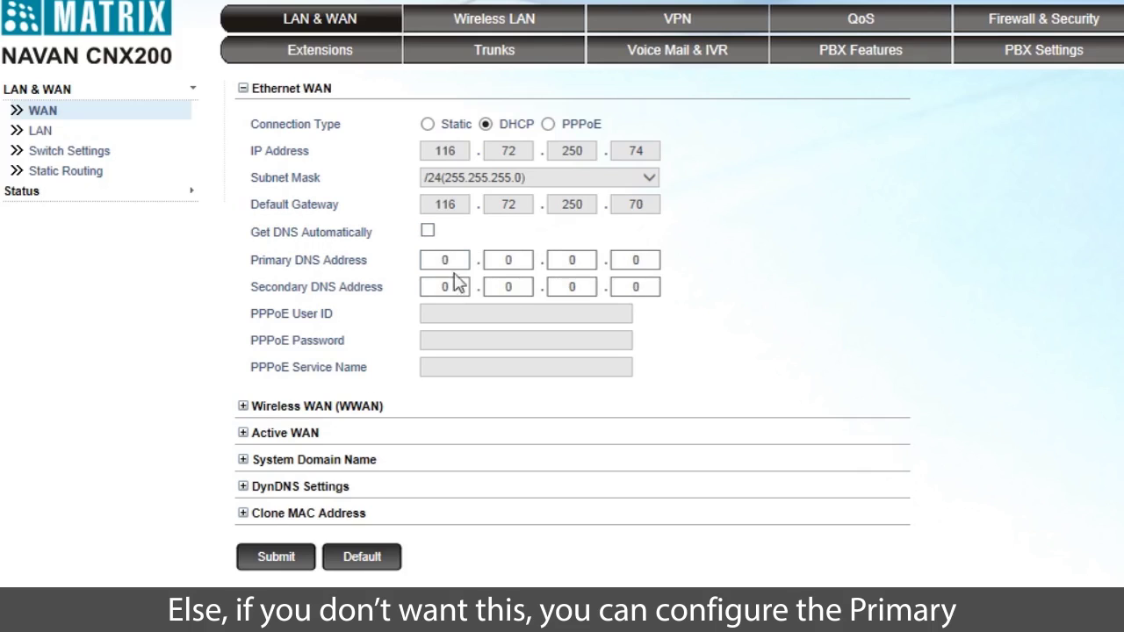
pyautogui.write('116.72.250.70')
pyautogui.press('Tab')
pyautogui.write('8.8.8')
pyautogui.click(548, 124)
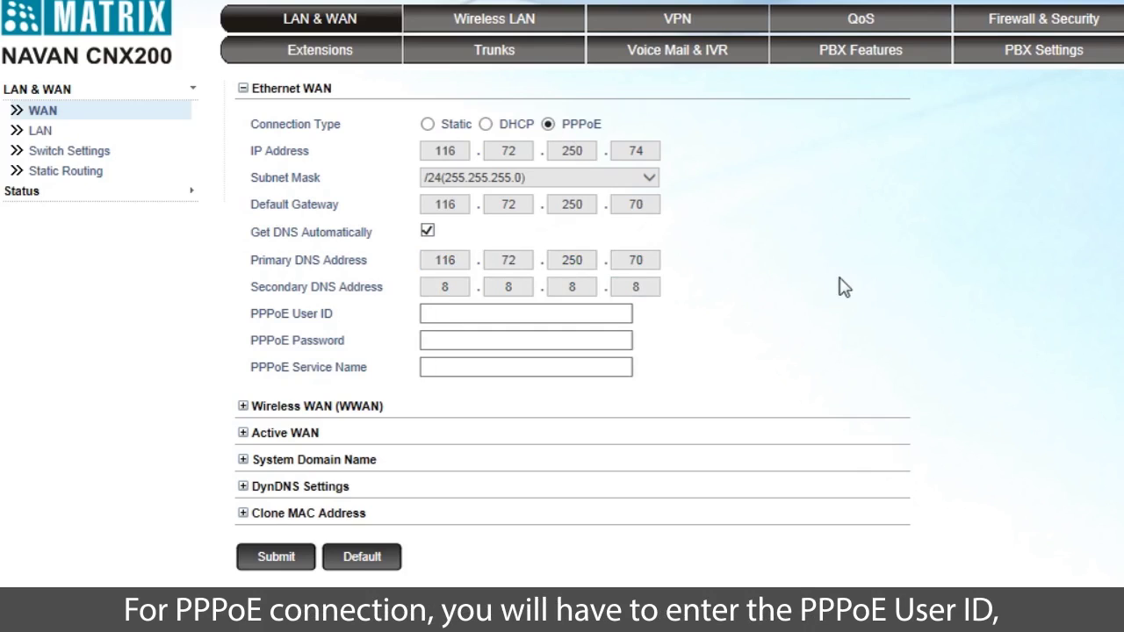
# - Fill in the PPPoE user ID, password and Service Name dataone, then expand Wireless WAN
pyautogui.press('Tab')
pyautogui.write('admin')
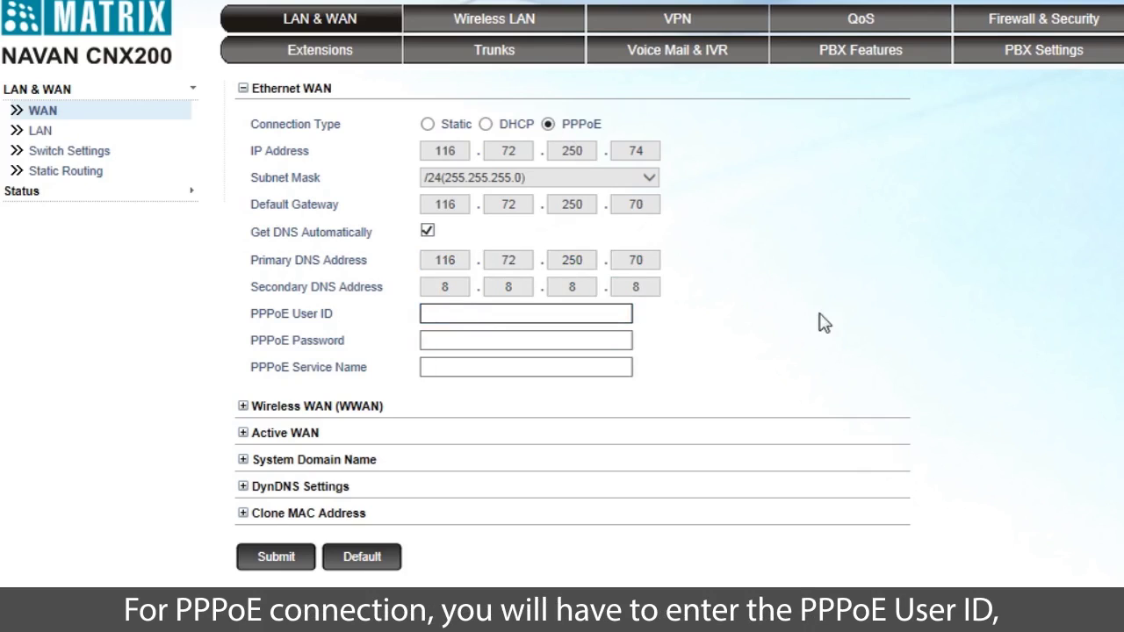
pyautogui.click(455, 341)
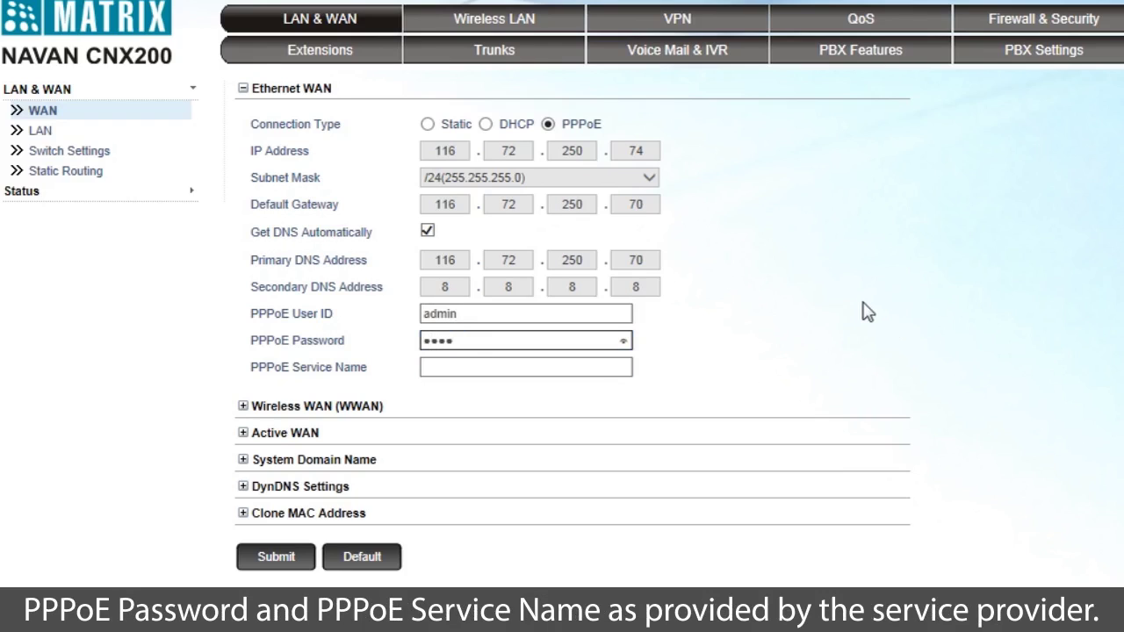
pyautogui.click(485, 381)
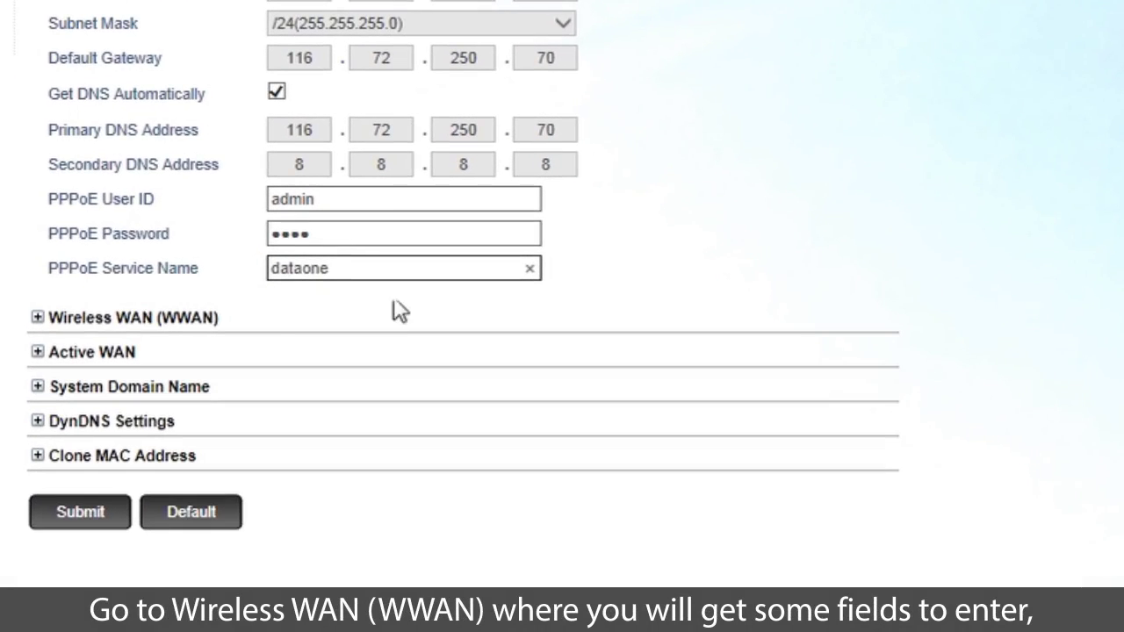
pyautogui.click(97, 321)
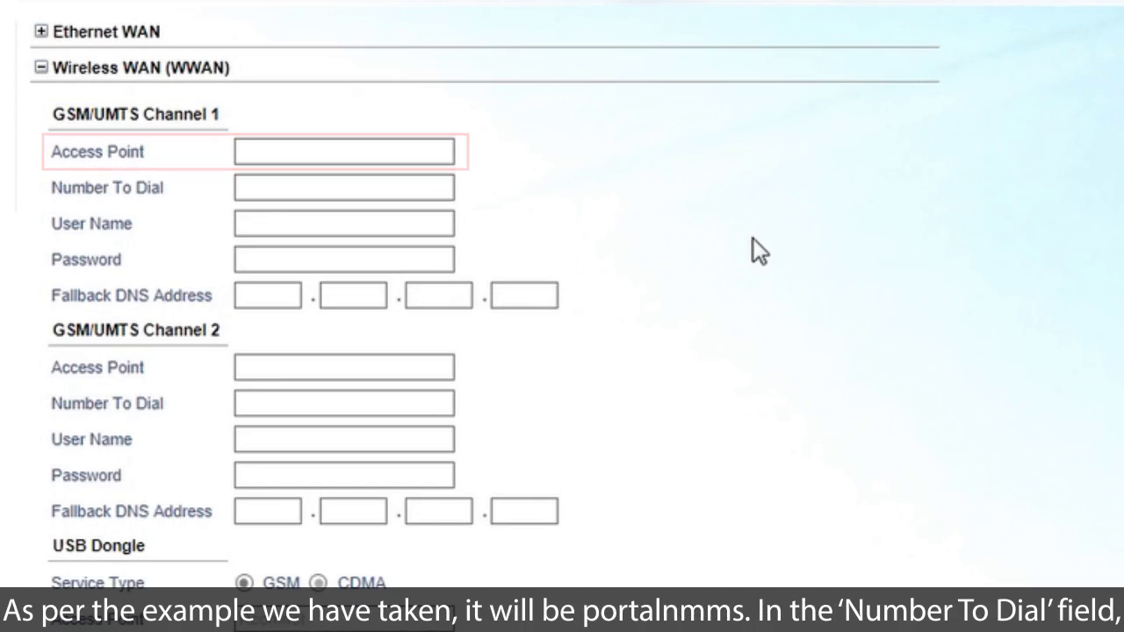
# - Enter Access Point portalnmms and Number To Dial *99***1# for GSM/UMTS Channel 1
pyautogui.click(270, 154)
pyautogui.write('portalnmms')
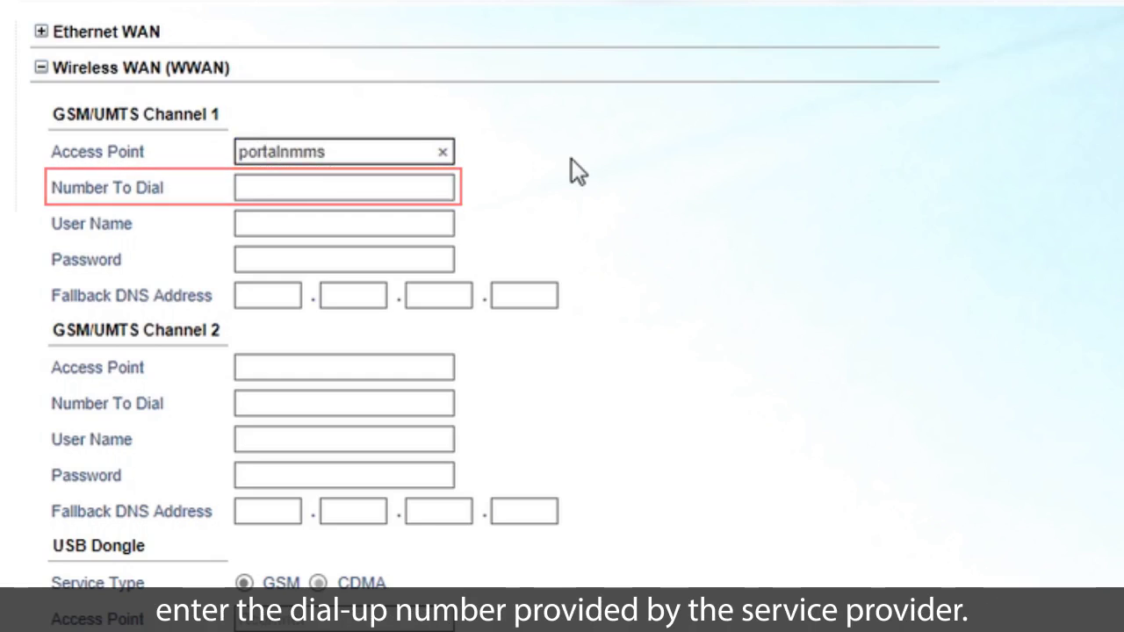
pyautogui.click(256, 180)
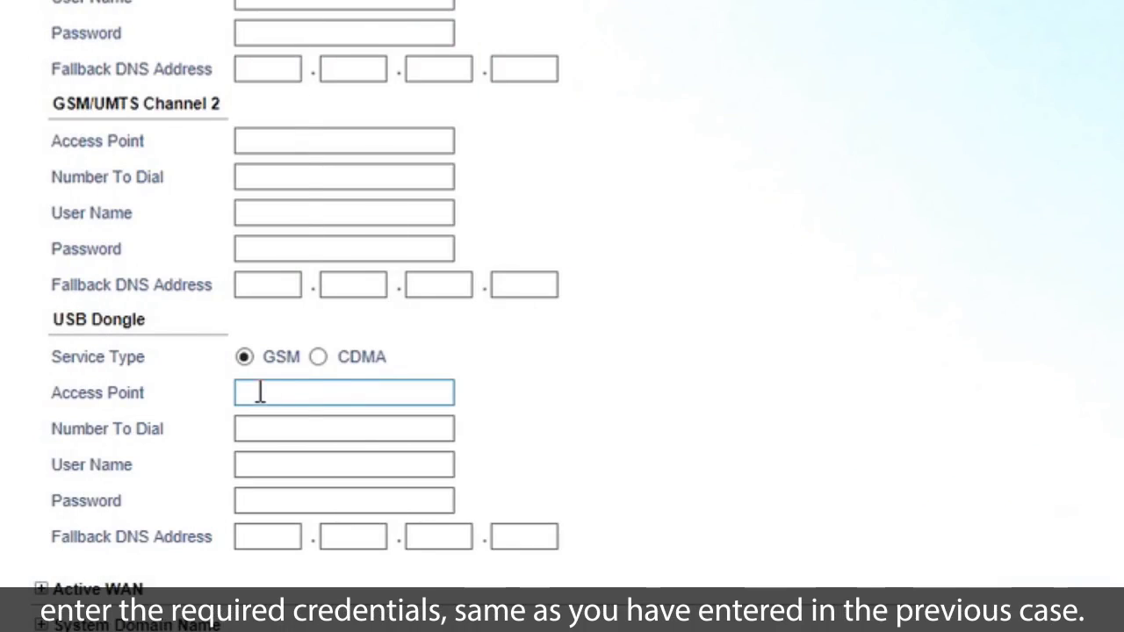
# - Enter portalnmms and *99***1# as the USB Dongle's Access Point and Number To Dial
pyautogui.write('portaln')
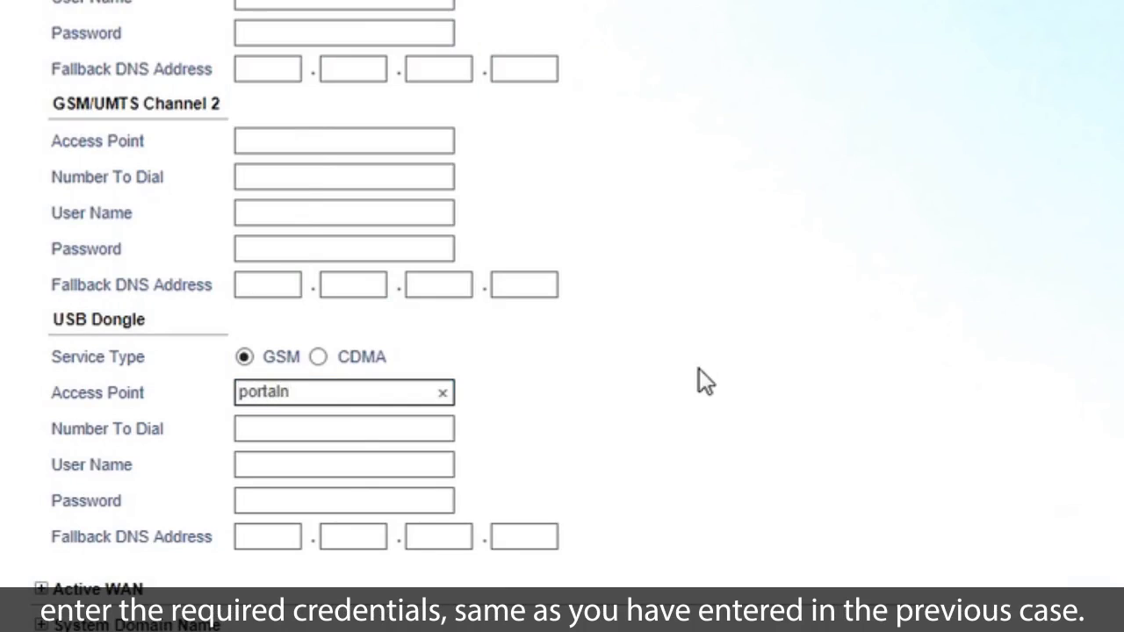
pyautogui.write('mms')
pyautogui.press('Tab')
pyautogui.write('*99***1#')
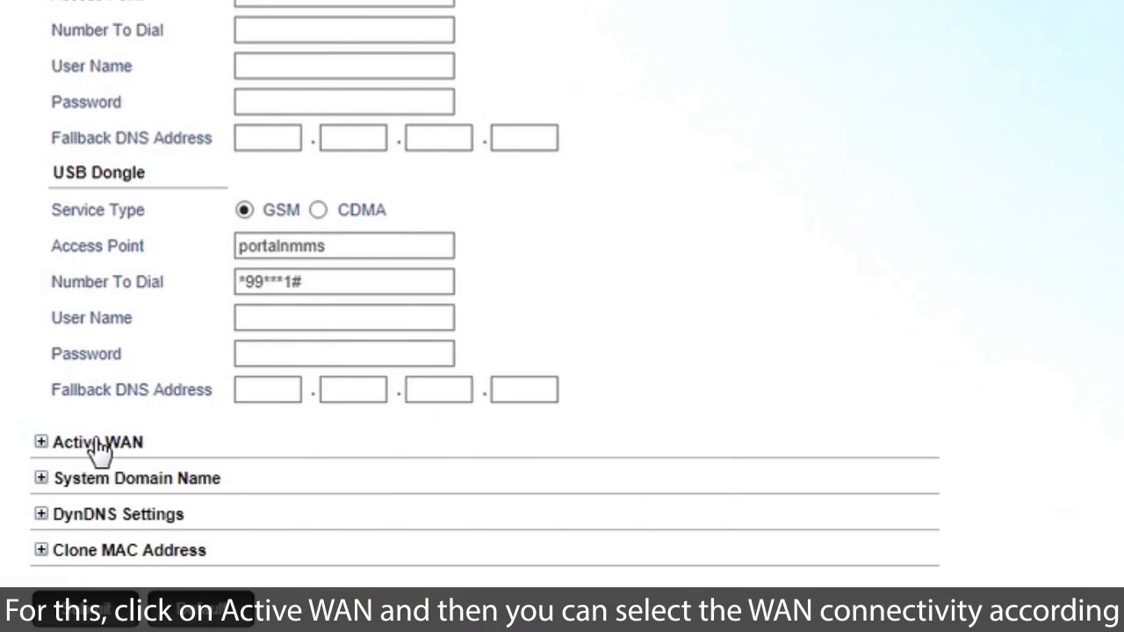
# - Tick 'Fallback to another priority' under Active WAN, keeping the default priority order
pyautogui.click(98, 444)
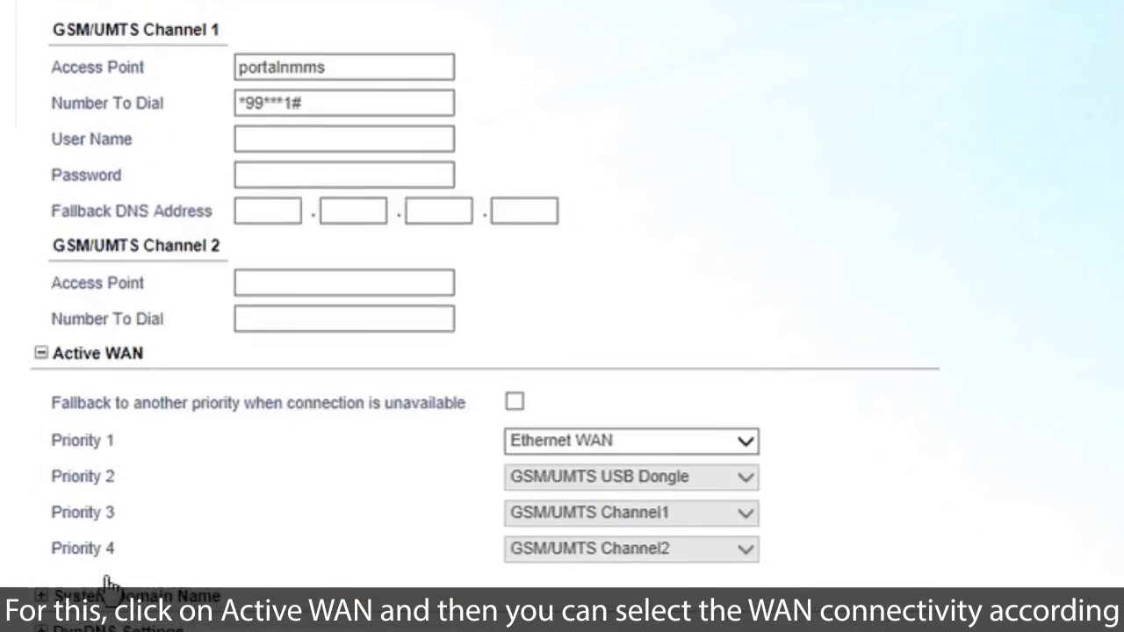
pyautogui.scroll(-4, 767, 386)
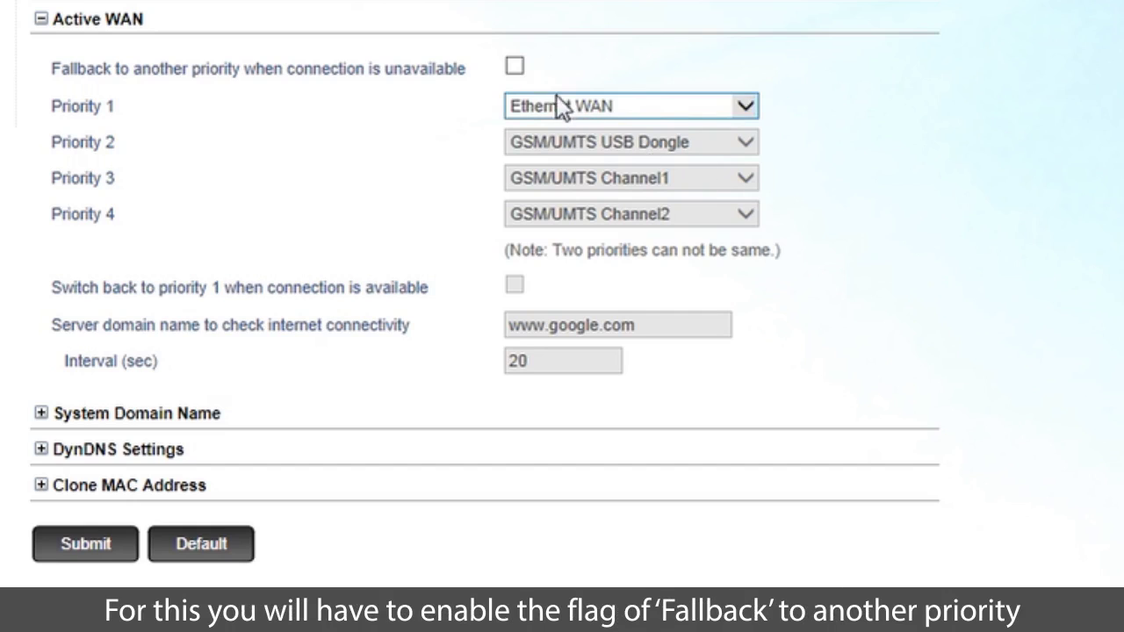
pyautogui.click(515, 68)
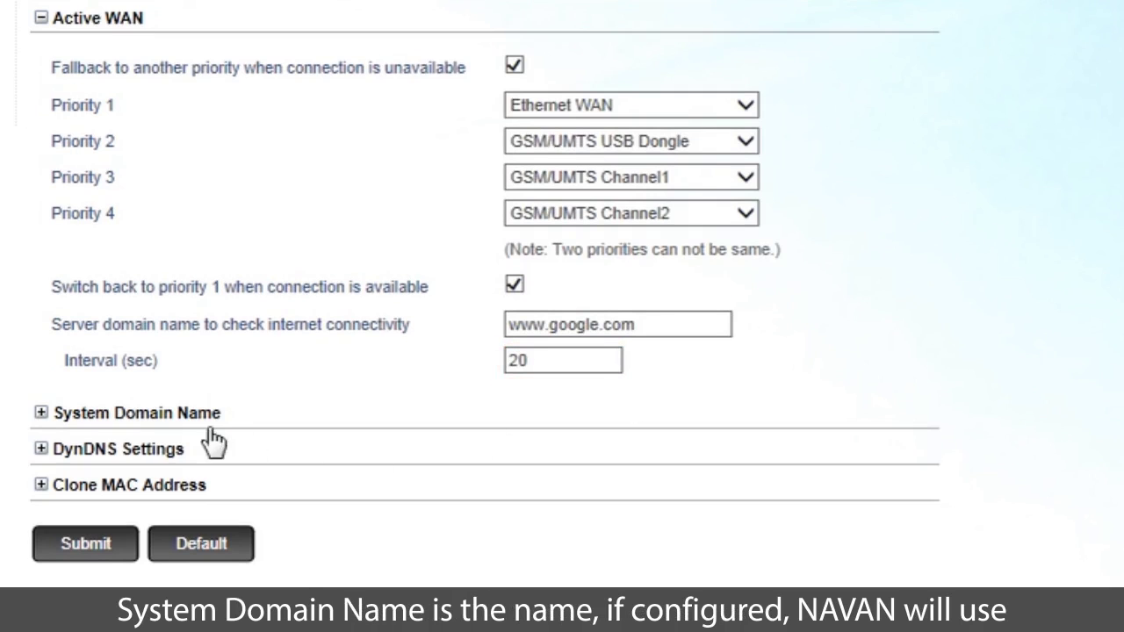
pyautogui.click(163, 425)
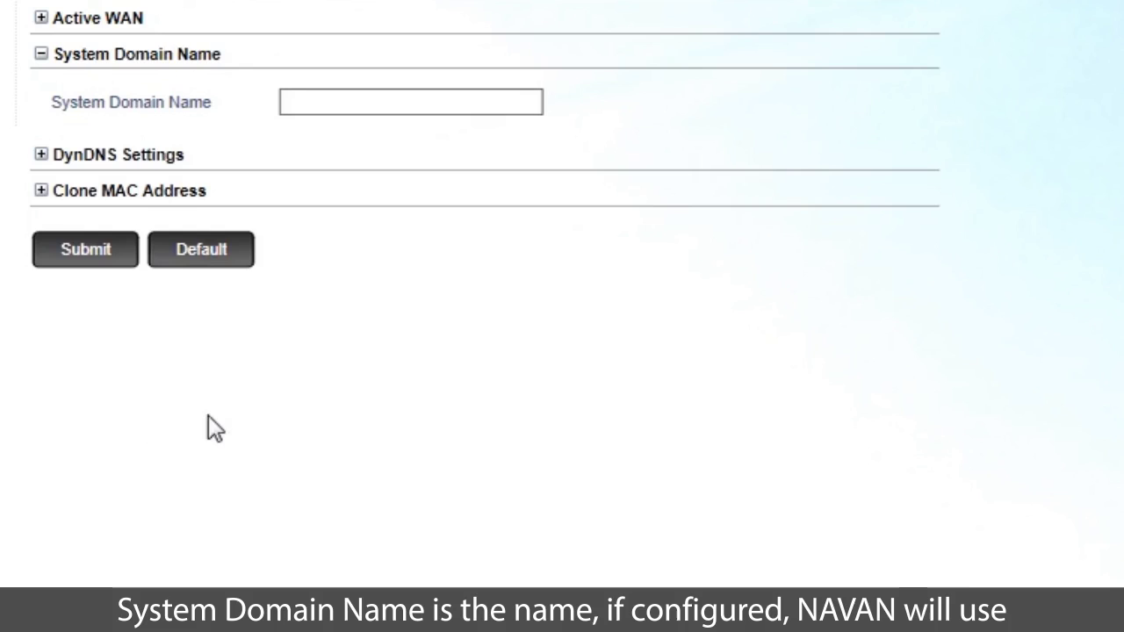
# - Click into the System Domain Name field, leaving it blank
pyautogui.click(299, 104)
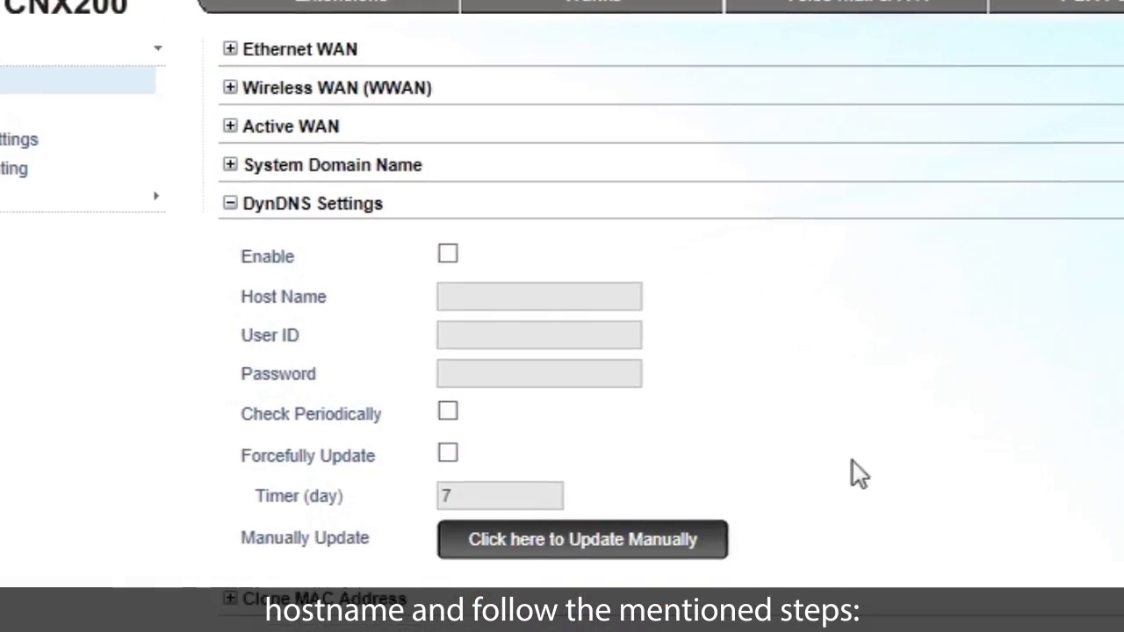
# - Enable DynDNS with host name Matrix, the account's user ID and password, periodic checks and forced updates
pyautogui.click(384, 200)
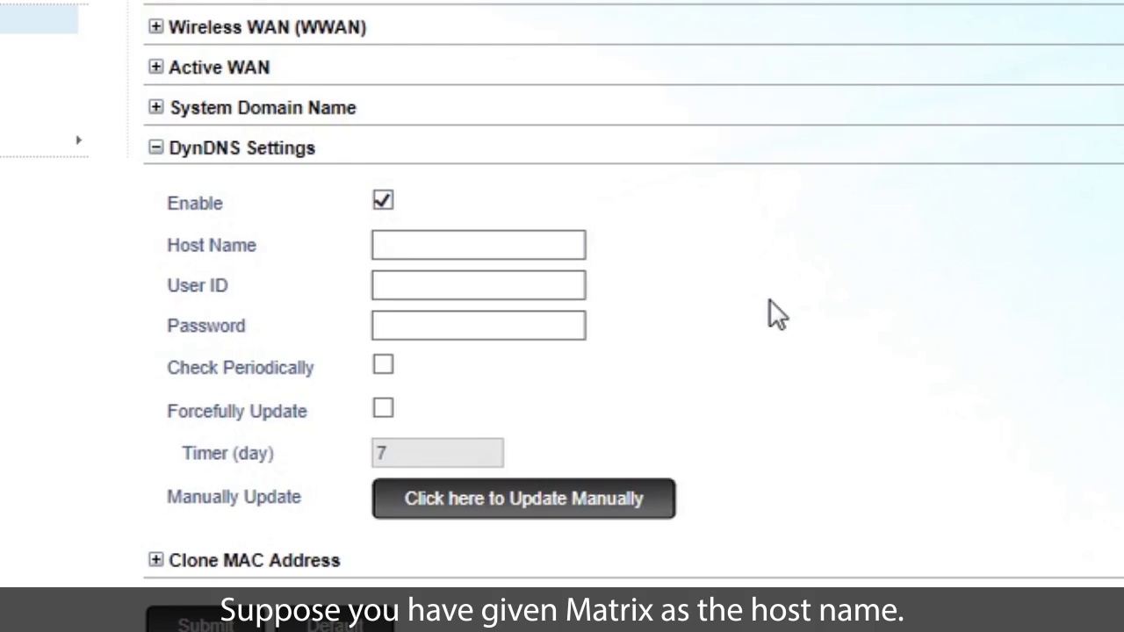
pyautogui.click(381, 248)
pyautogui.write('Matr')
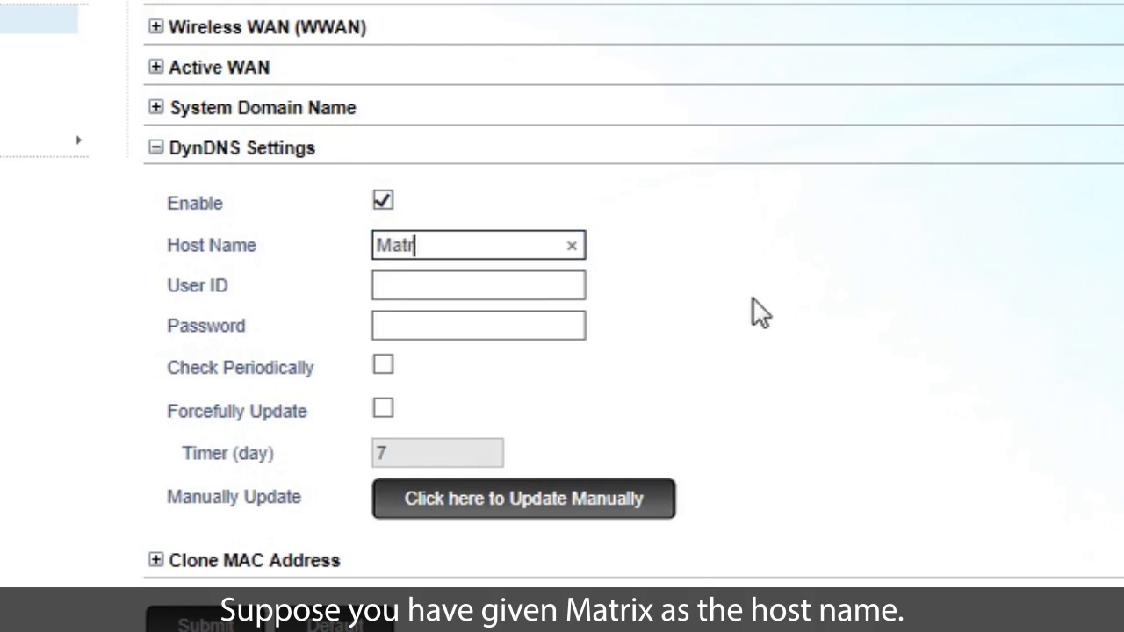
pyautogui.write('ix')
pyautogui.click(449, 283)
pyautogui.write('use')
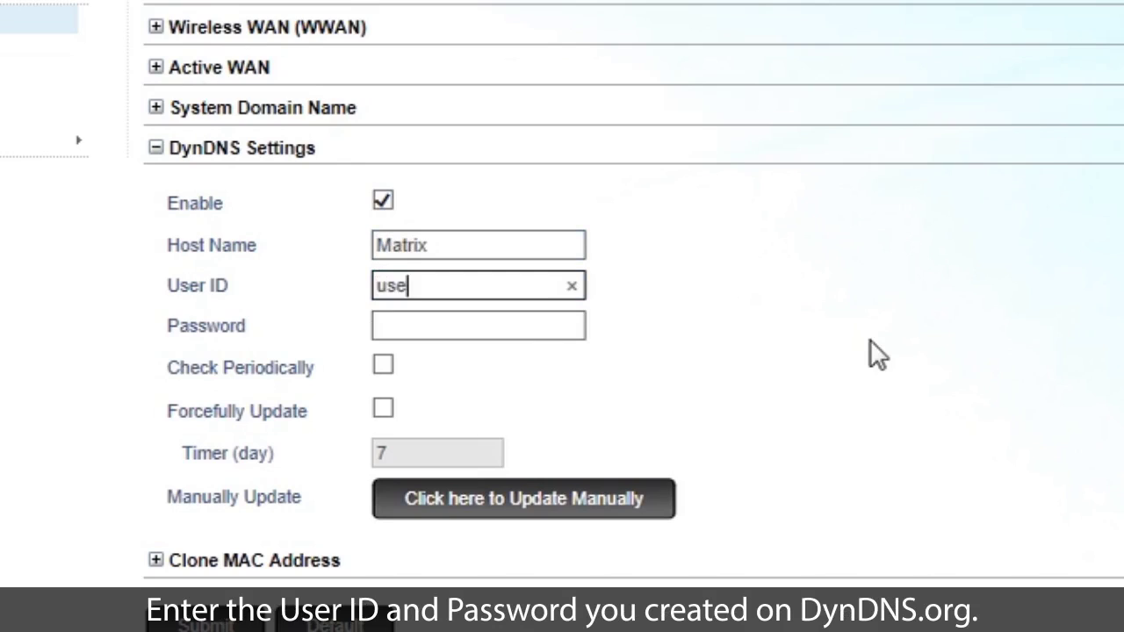
pyautogui.write('r1')
pyautogui.press('Tab')
pyautogui.write('p')
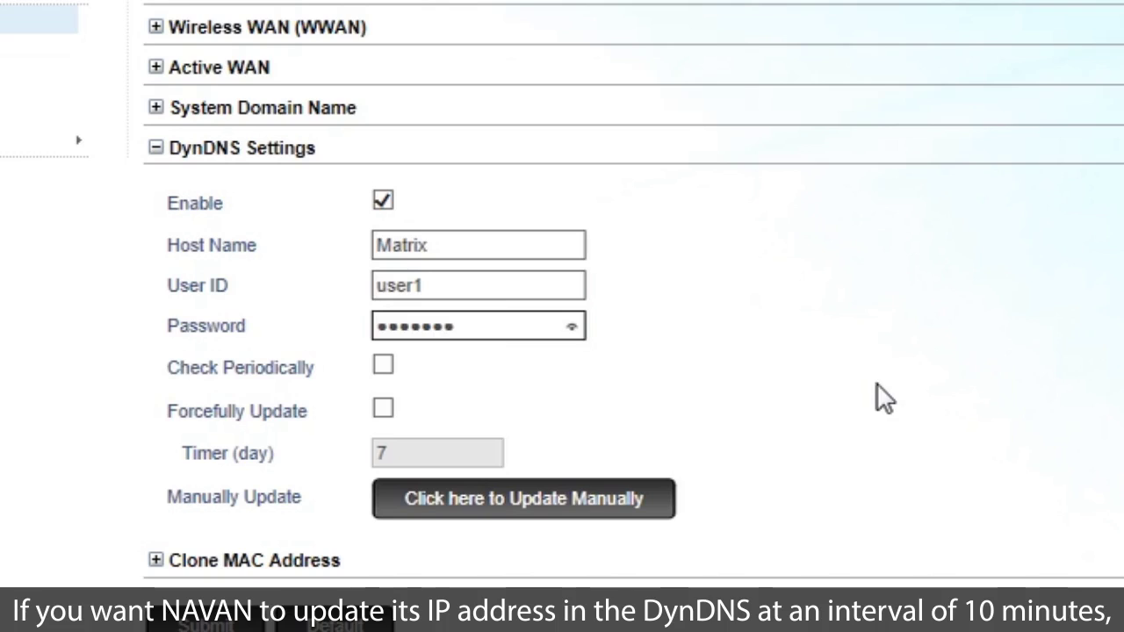
pyautogui.click(385, 368)
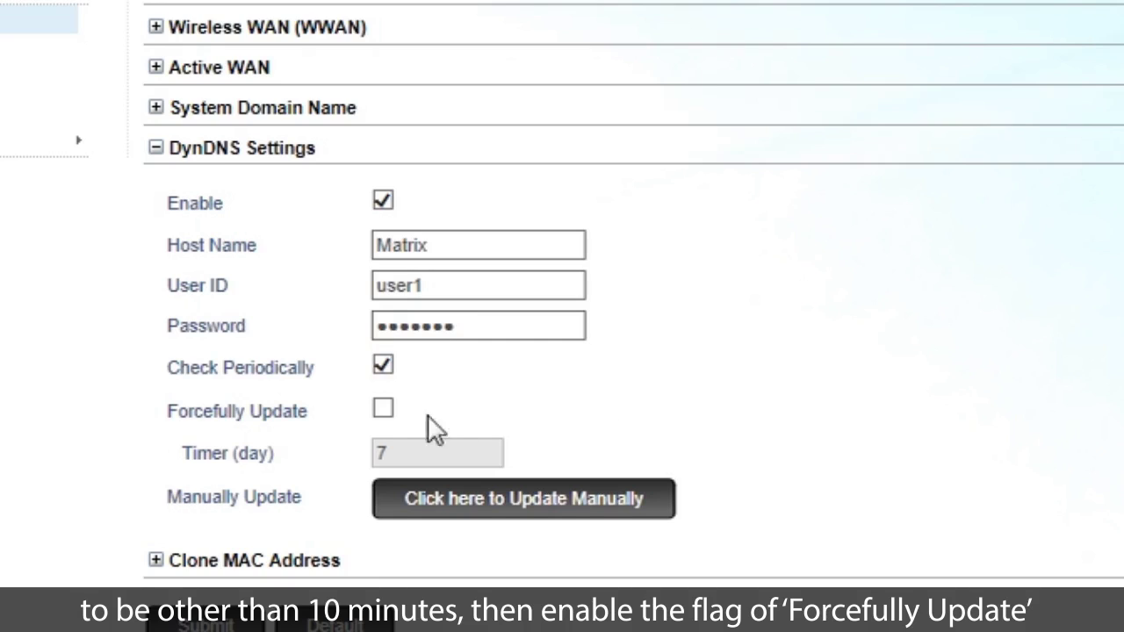
pyautogui.click(382, 408)
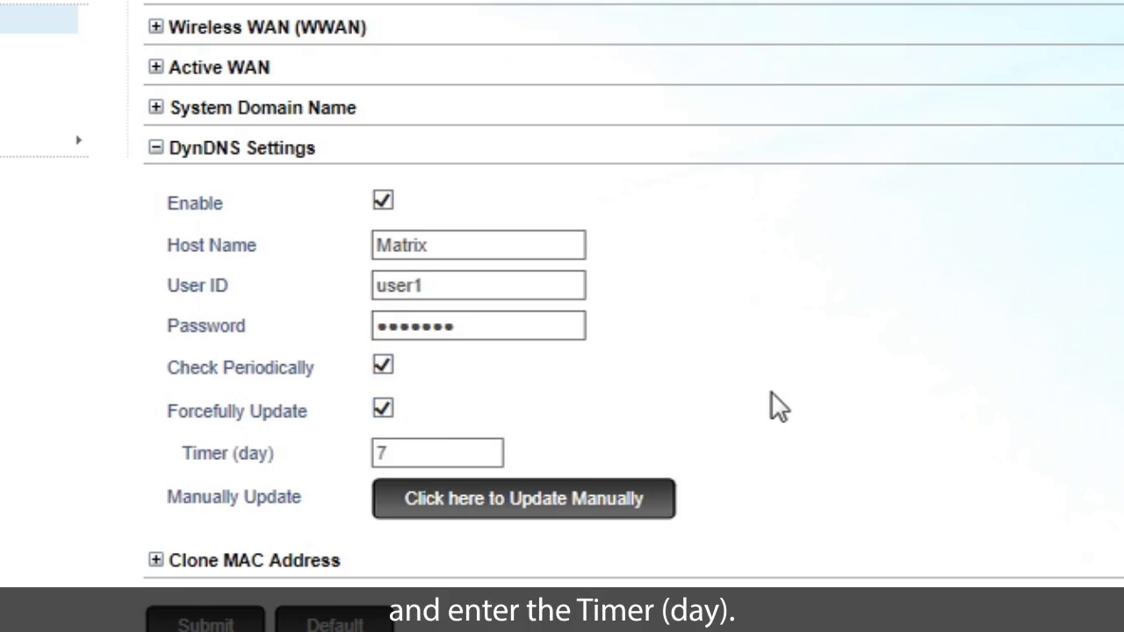